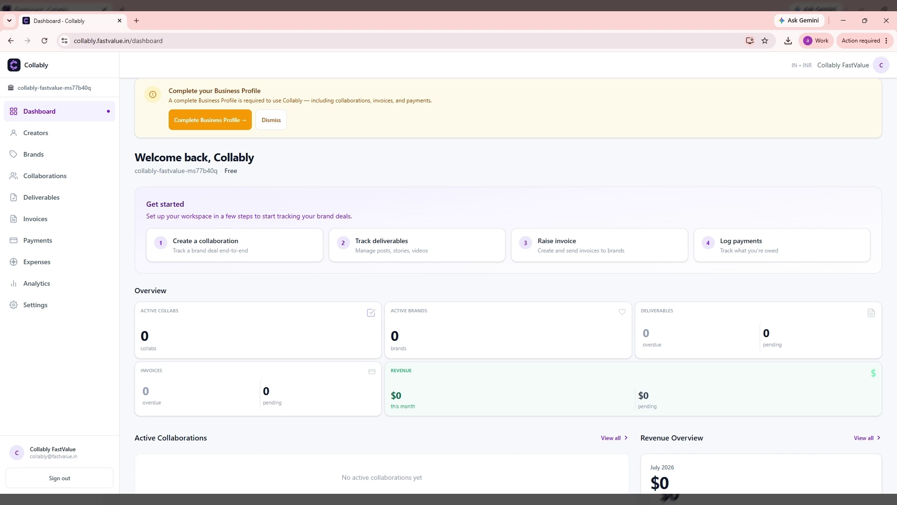
Go to Settings from the sidebar and start completing the Incomplete Business Profile.
scroll(449, 189, "up", 1)
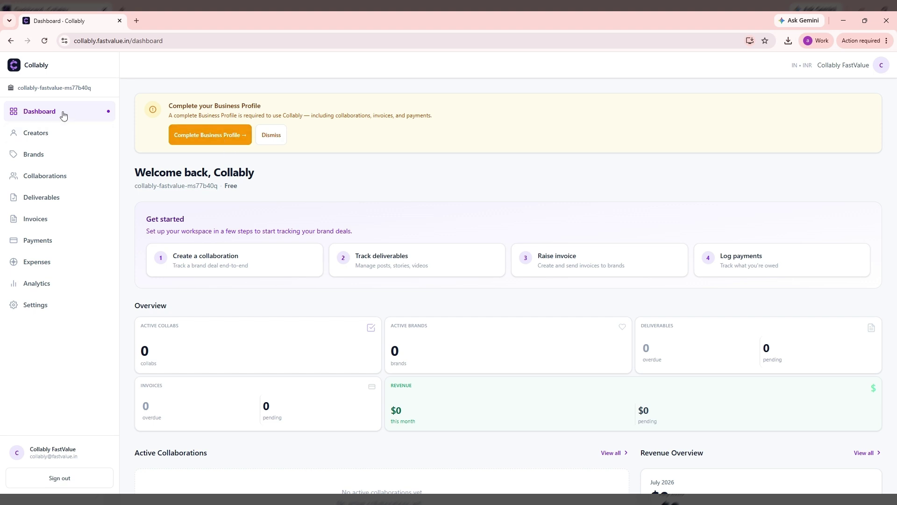
left_click(42, 309)
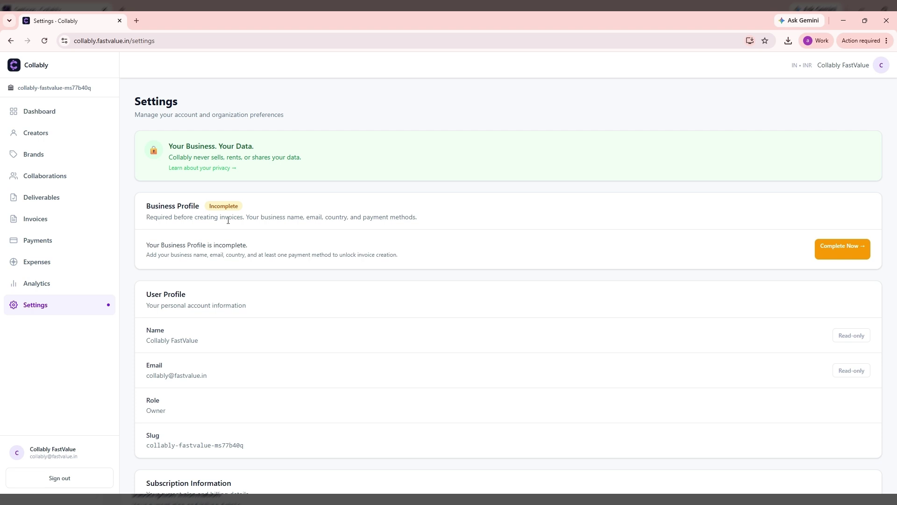
left_click_drag(209, 206, 251, 213)
left_click(255, 214)
left_click(833, 250)
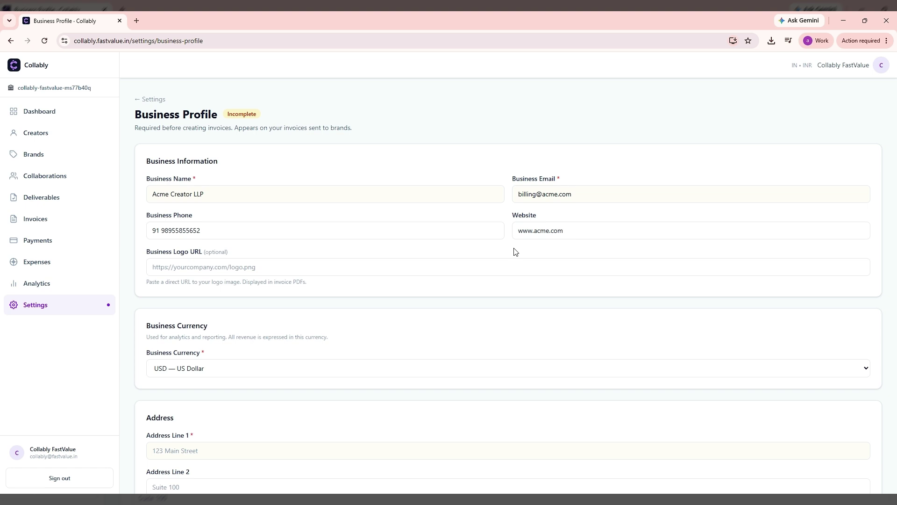
Scroll down past the Acme Creator LLP business information to the currency field.
scroll(514, 253, "down", 2)
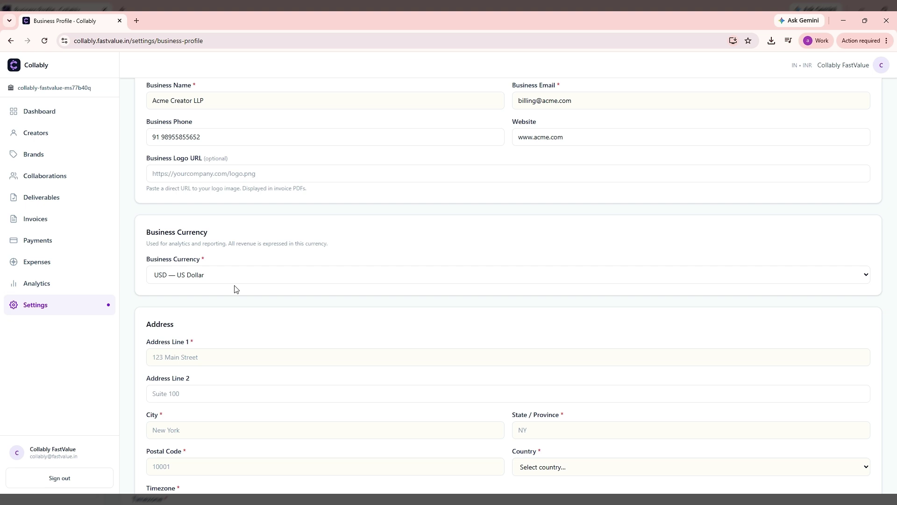
Set the business currency to INR — Indian Rupee, with a Mumbai, India address in Asia/Kolkata.
left_click(256, 278)
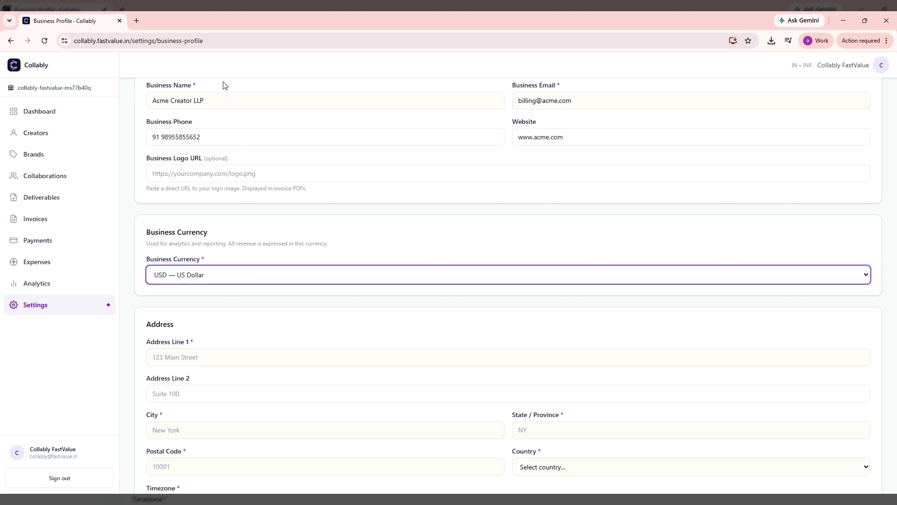
key("i")
scroll(509, 291, "up", 1)
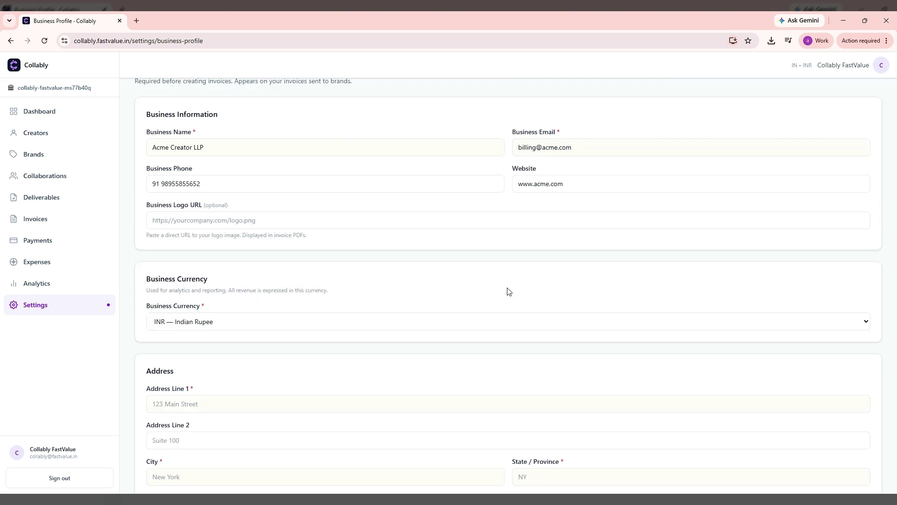
scroll(509, 291, "down", 5)
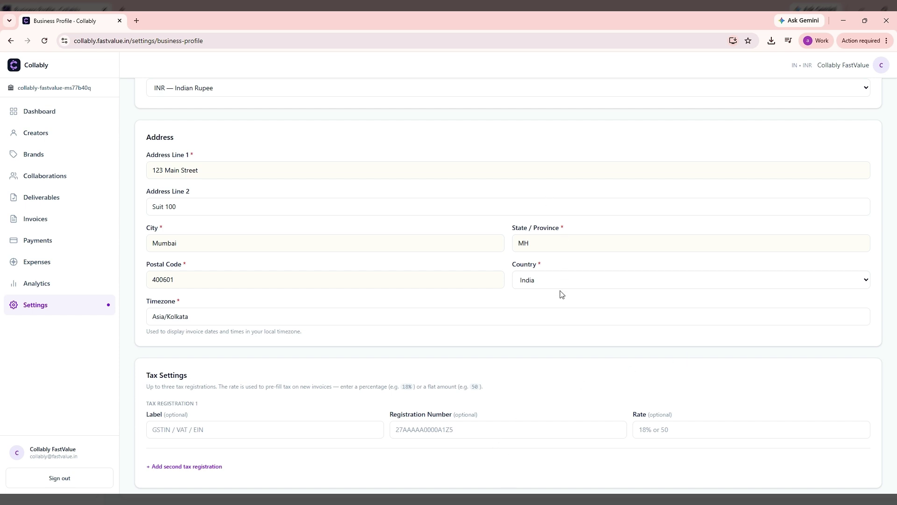
scroll(560, 298, "down", 4)
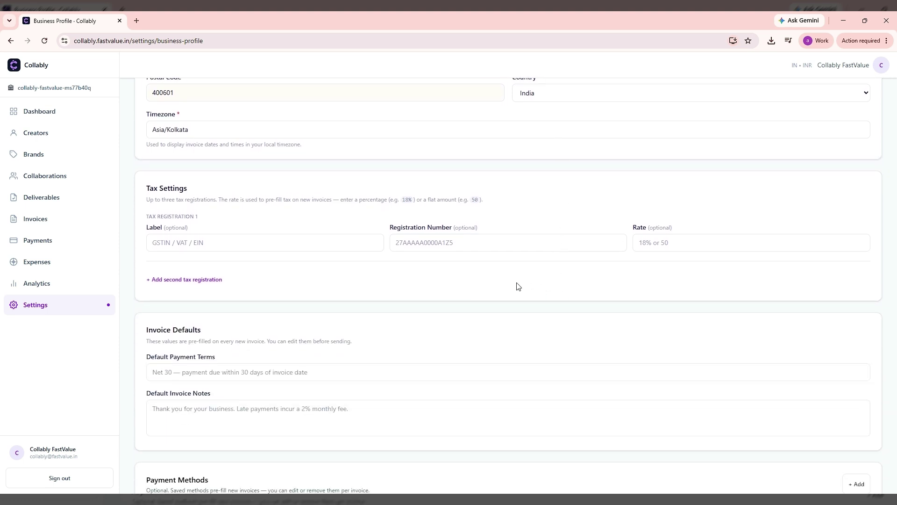
Enter a GST tax registration with its registration number at 18%, then add a second tax row.
left_click(272, 245)
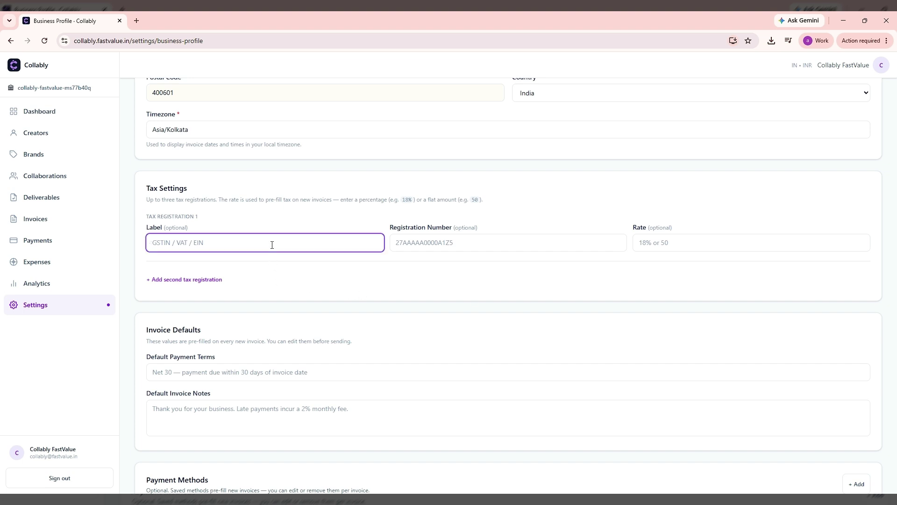
key("Tab")
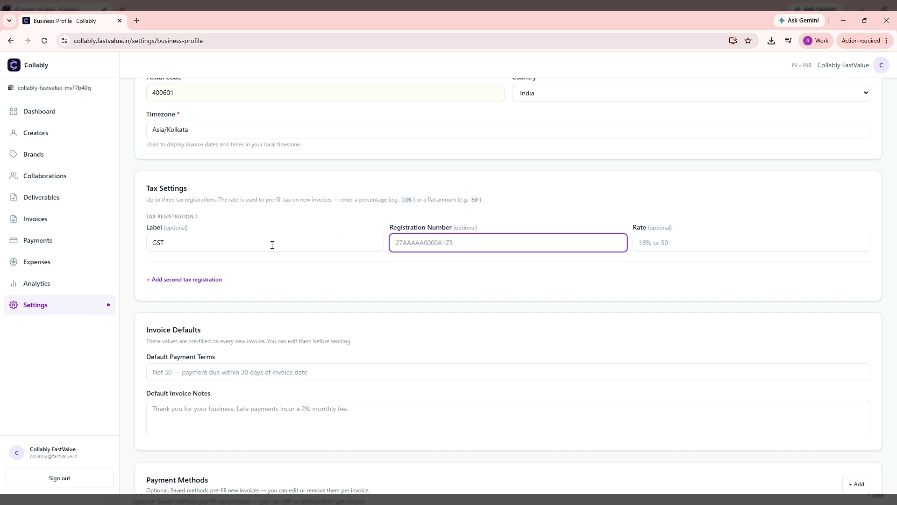
key("Tab")
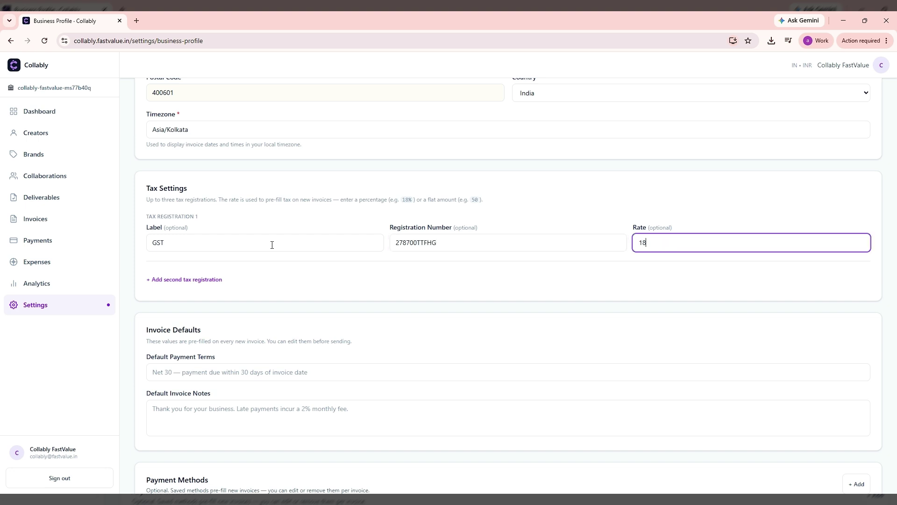
left_click(196, 280)
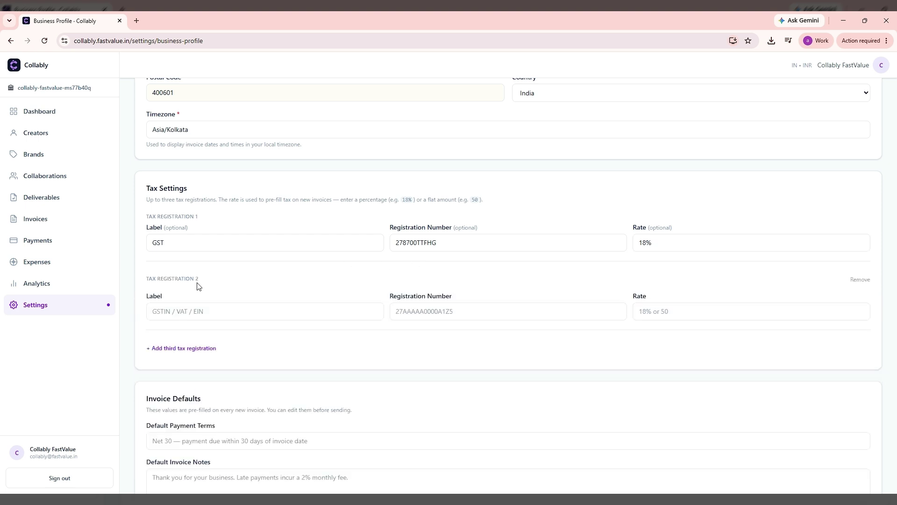
Label the second tax registration 'Platform Fee' with a rate of 200.
left_click(215, 315)
type("F")
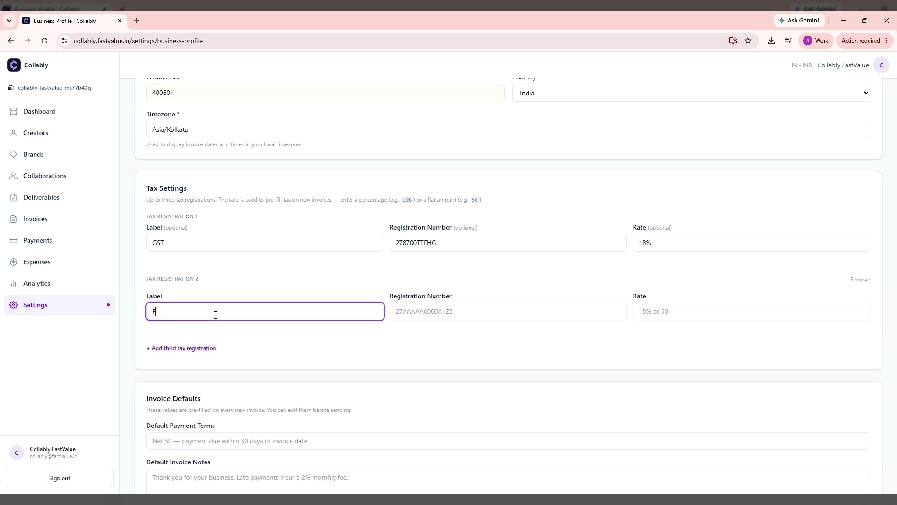
key("BackSpace")
type("Platform Fee")
key("Tab")
key("Tab")
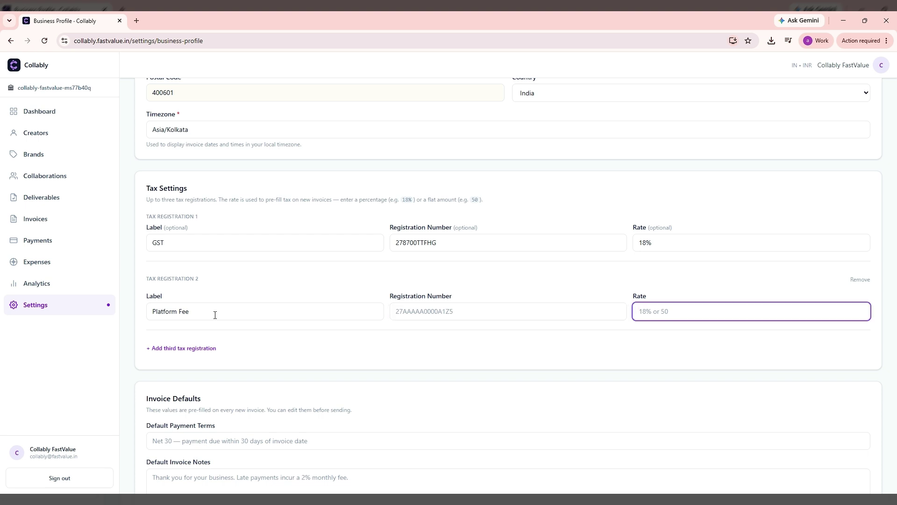
type("200")
left_click(252, 366)
scroll(253, 366, "down", 3)
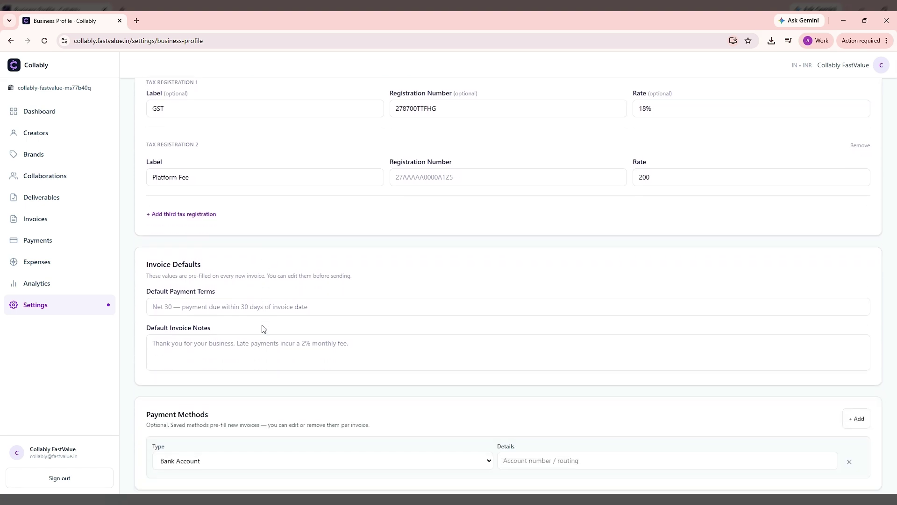
Set payment terms to 'Payment due in 30 days' and the note 'Late payment incurs additional 2% fee.'.
scroll(262, 328, "down", 1)
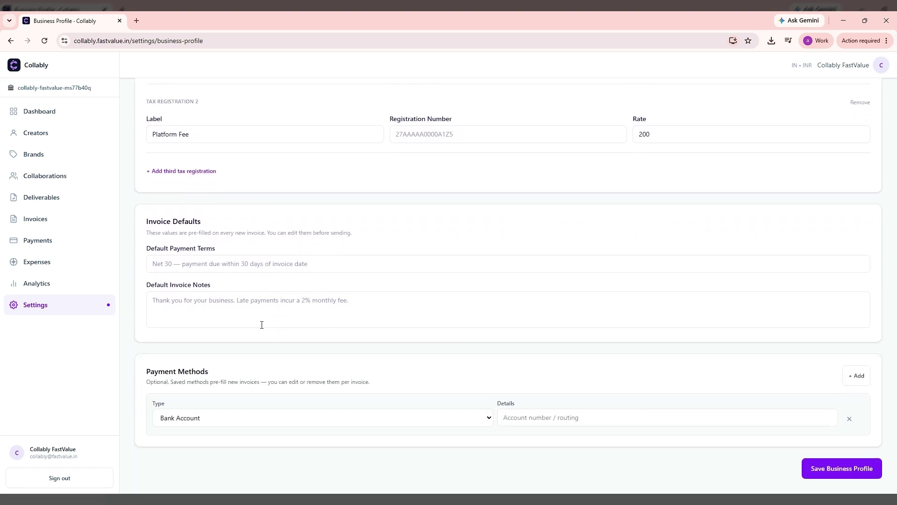
left_click(336, 265)
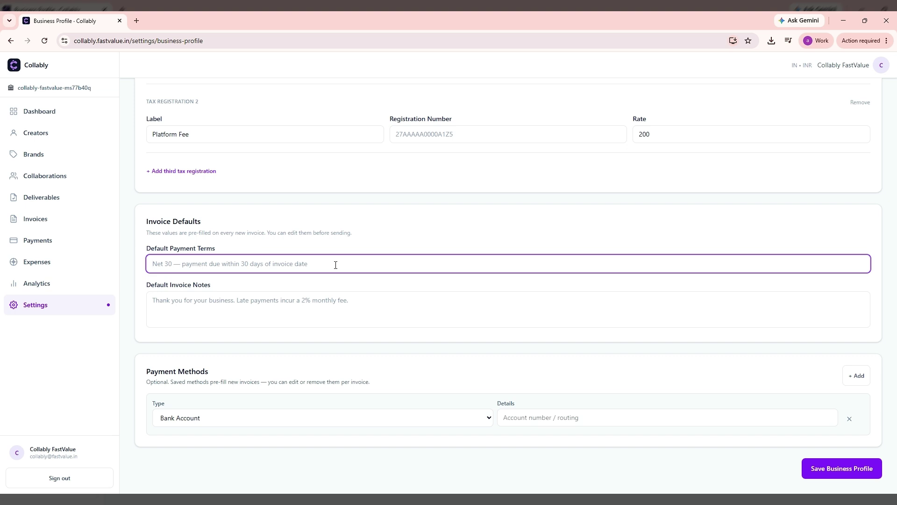
type("Payme")
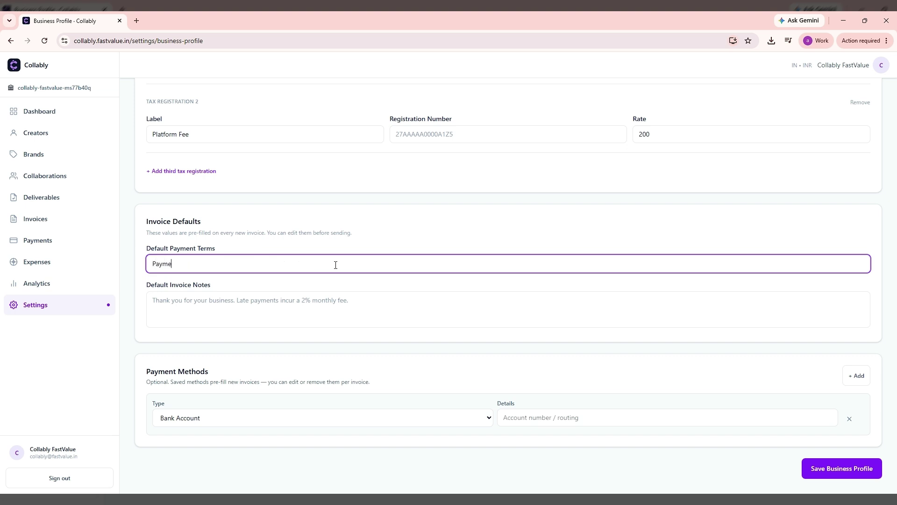
type("nt due in 30 days")
key("Tab")
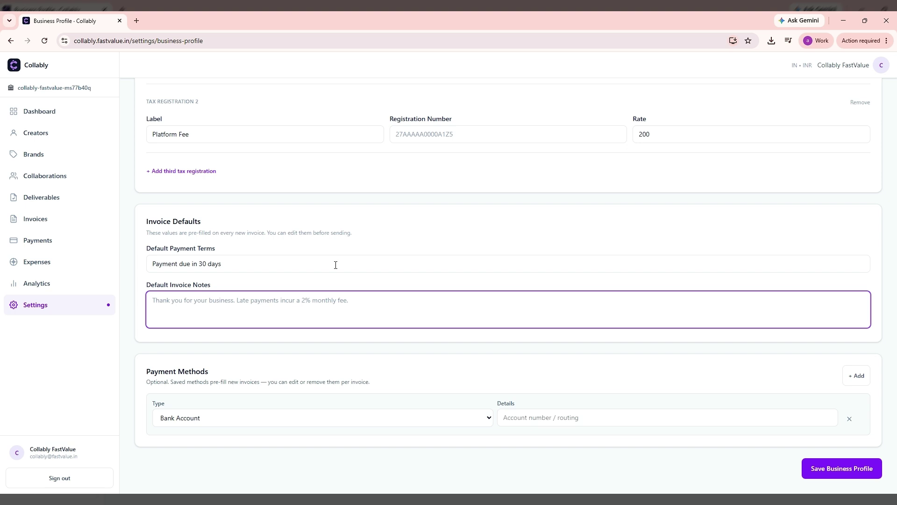
type("Late payment incurs additional 2% fee.")
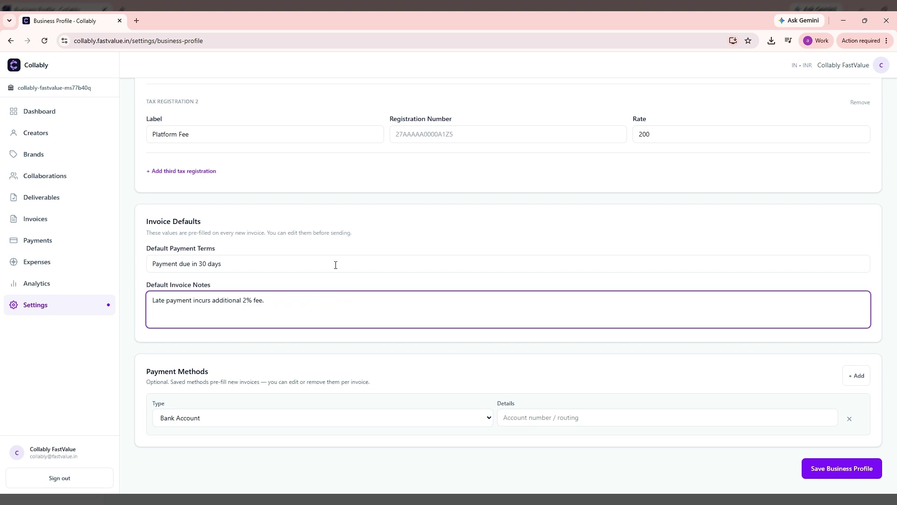
left_click(458, 342)
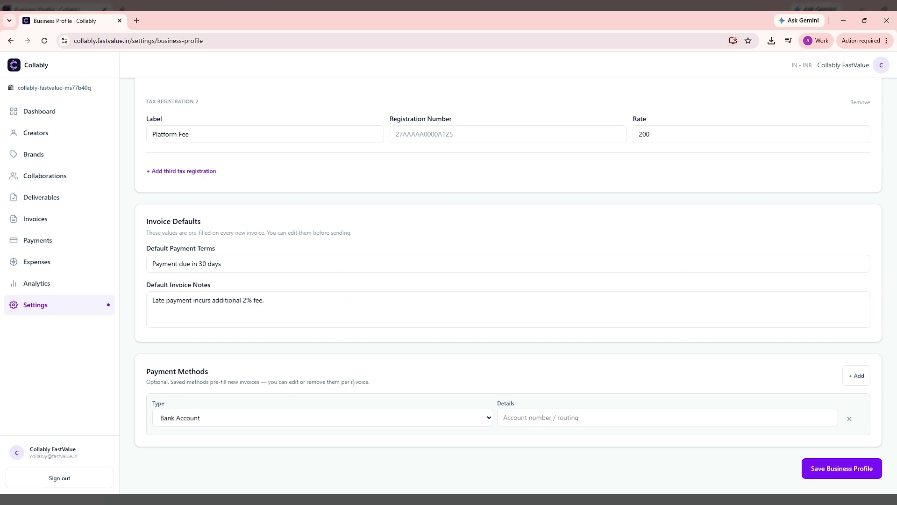
Enter the bank account number in the Payment Methods details.
left_click(521, 416)
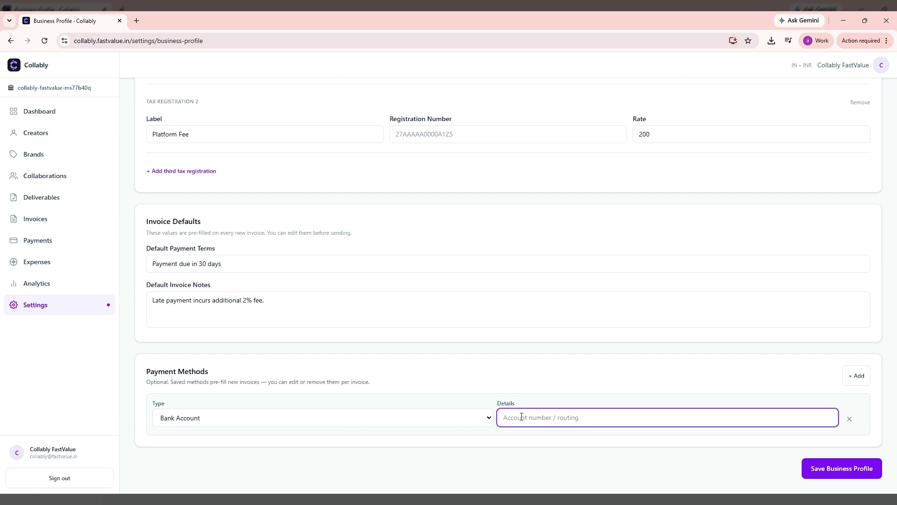
left_click(558, 398)
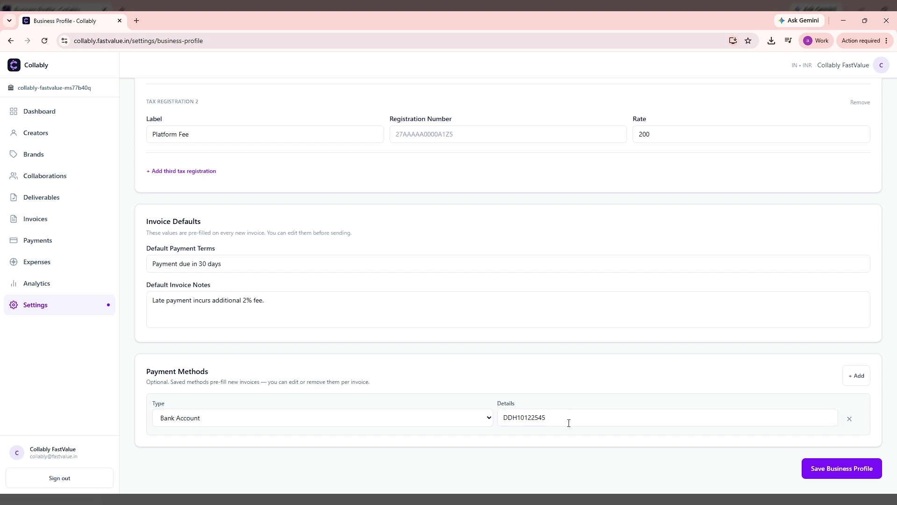
Review the completed form and save the Business Profile.
scroll(666, 362, "up", 1)
scroll(666, 362, "up", 20)
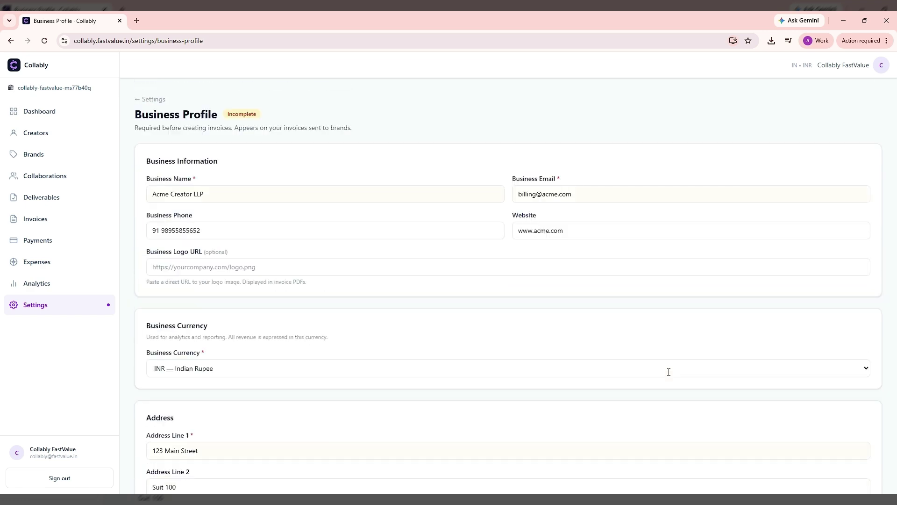
scroll(672, 376, "down", 20)
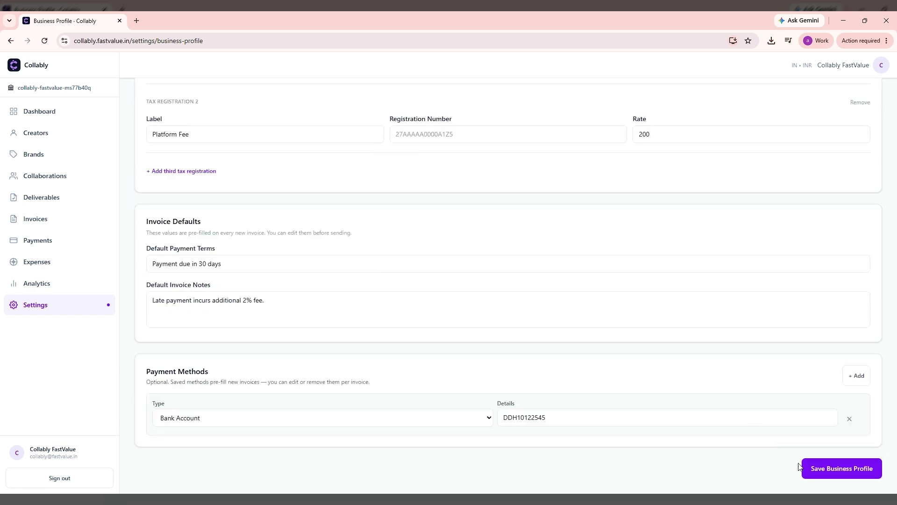
left_click(842, 471)
left_click(819, 473)
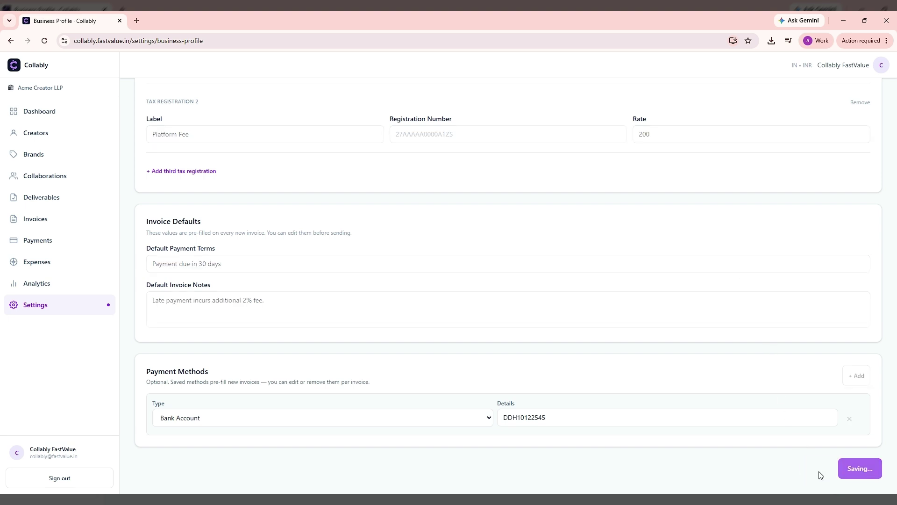